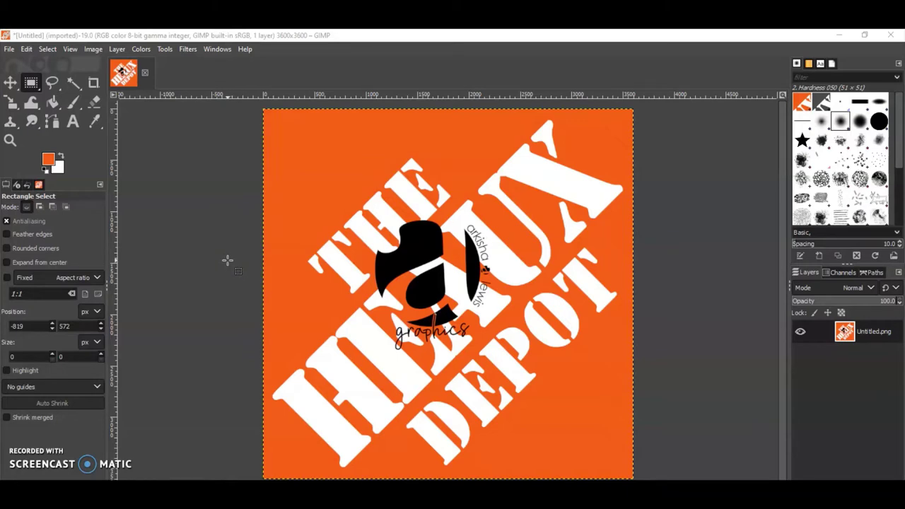
pyautogui.click(233, 261)
pyautogui.click(300, 189)
pyautogui.click(294, 183)
pyautogui.click(294, 181)
pyautogui.click(304, 276)
pyautogui.click(9, 49)
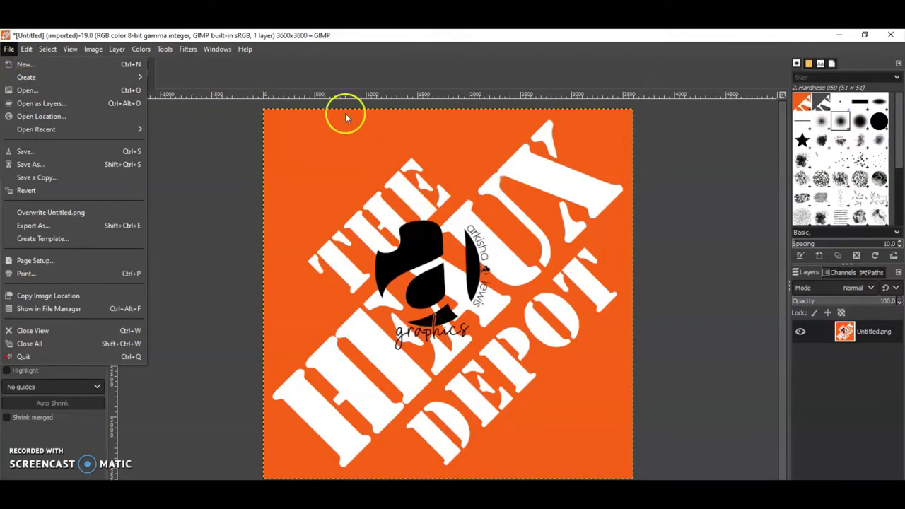
pyautogui.click(325, 69)
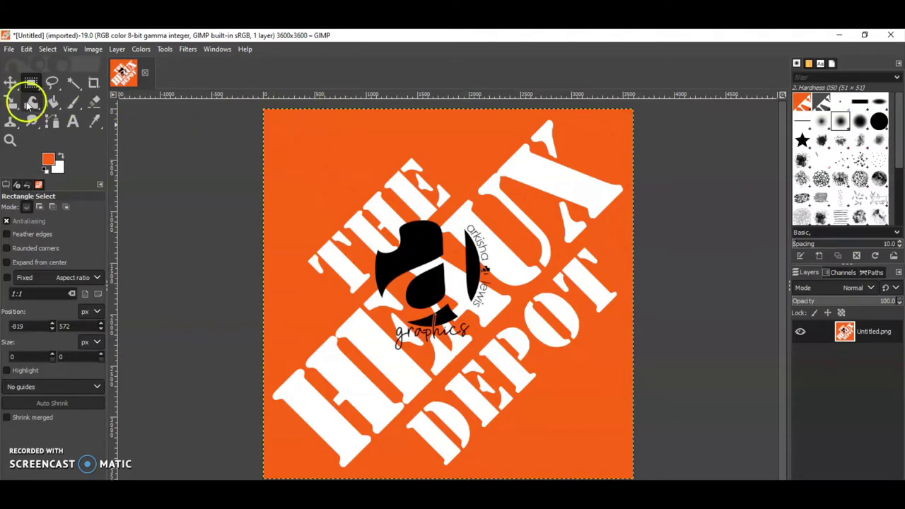
pyautogui.click(10, 83)
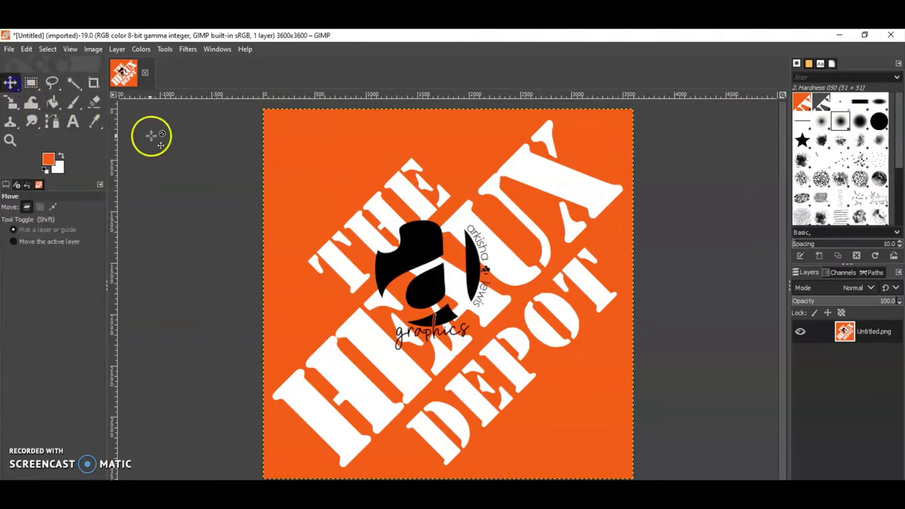
pyautogui.click(287, 156)
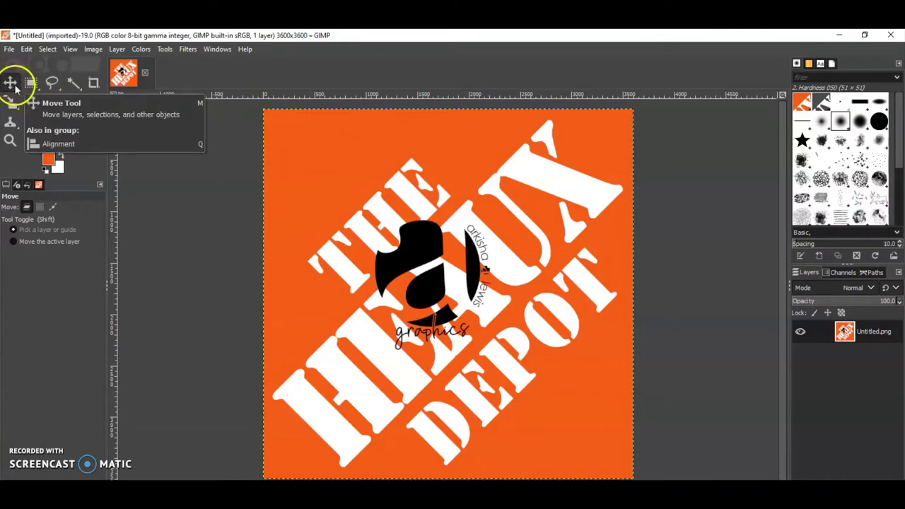
pyautogui.click(352, 161)
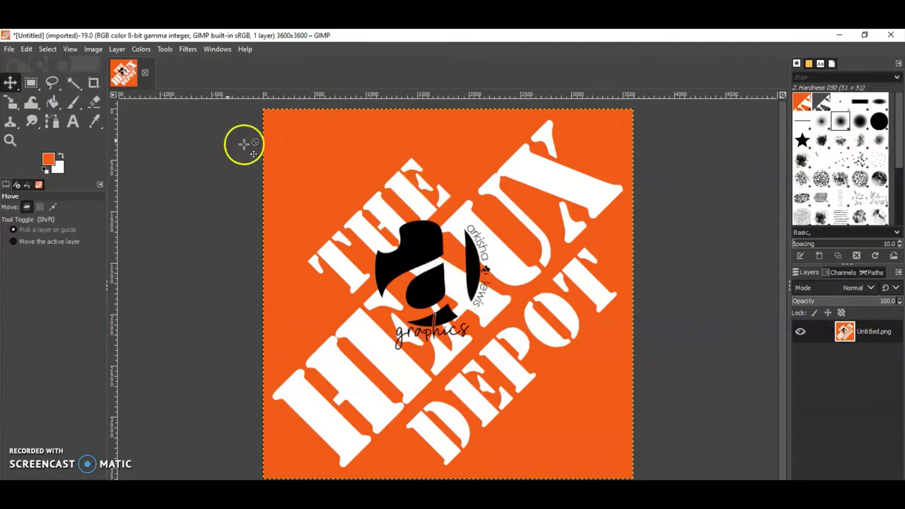
# Make a rectangular selection of about 2272 × 3669 px over the left part of the logo design and copy it
pyautogui.click(31, 83)
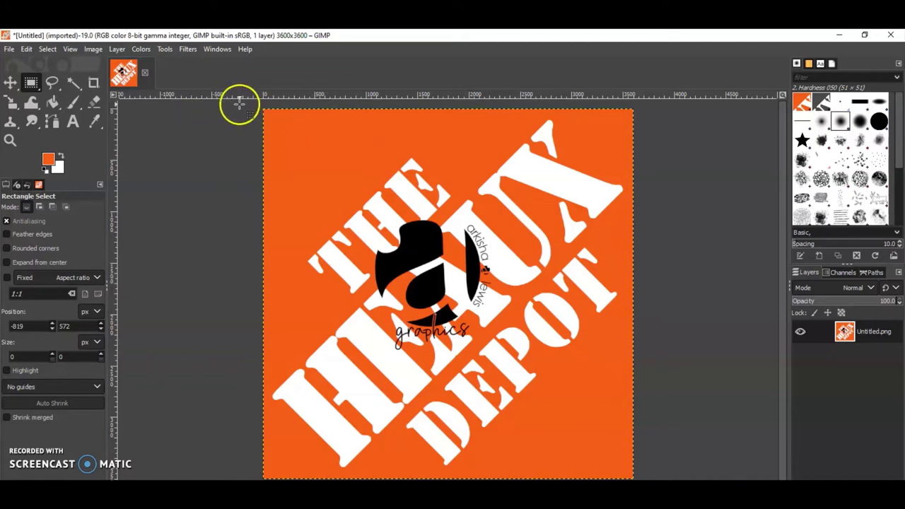
pyautogui.moveTo(237, 105); pyautogui.dragTo(470, 478)
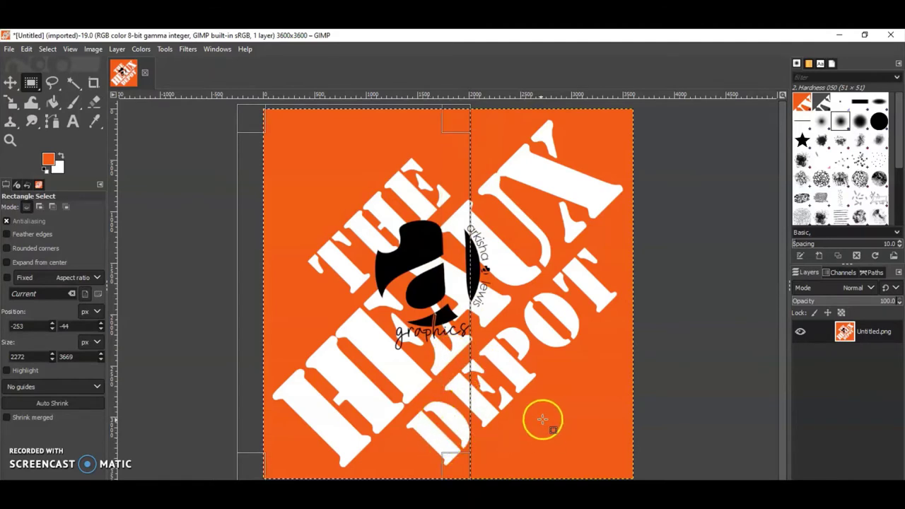
pyautogui.click(27, 51)
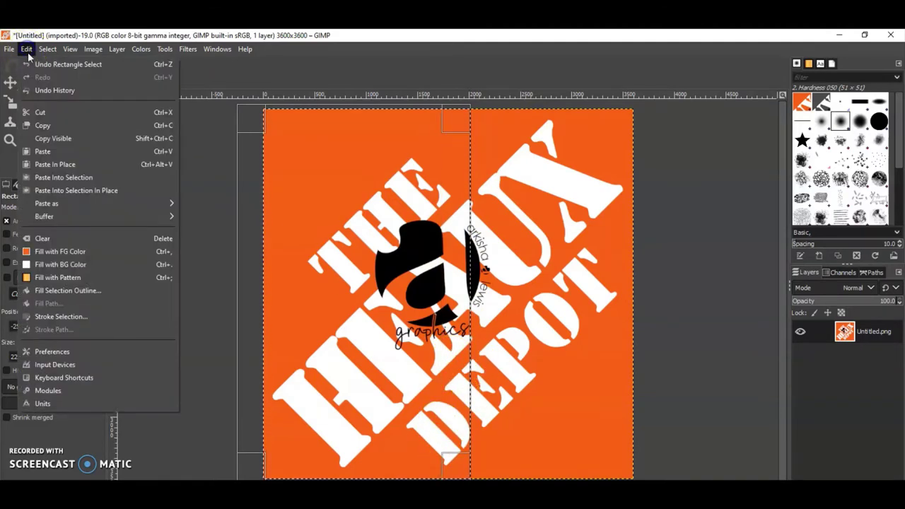
pyautogui.click(47, 124)
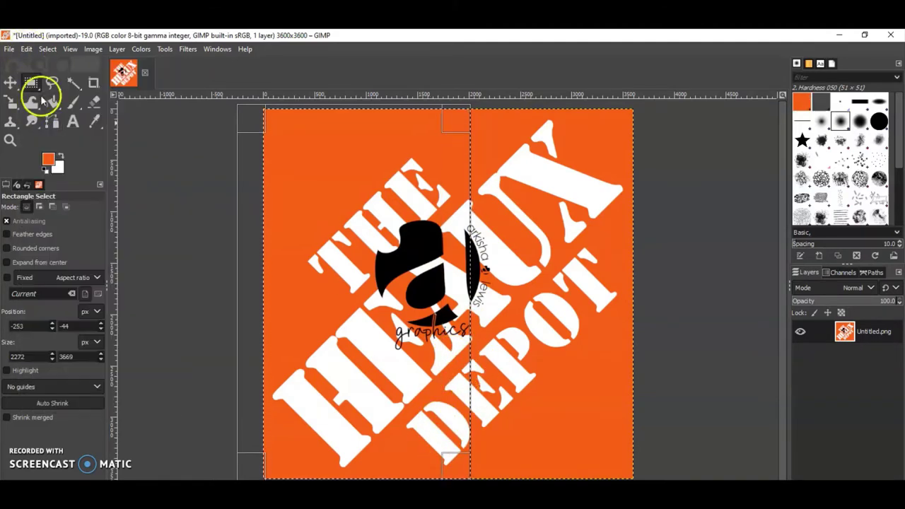
# Create a new image 8.25 in wide and 13.75 in high
pyautogui.click(9, 50)
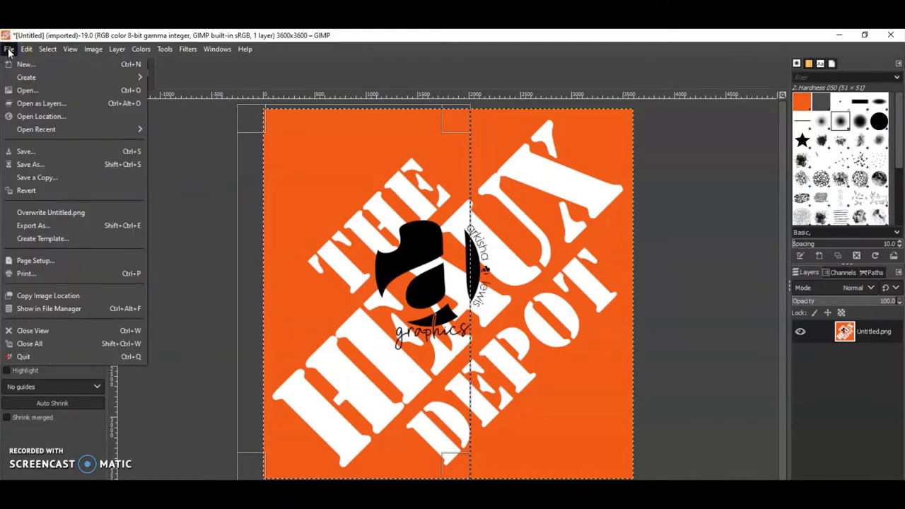
pyautogui.click(19, 64)
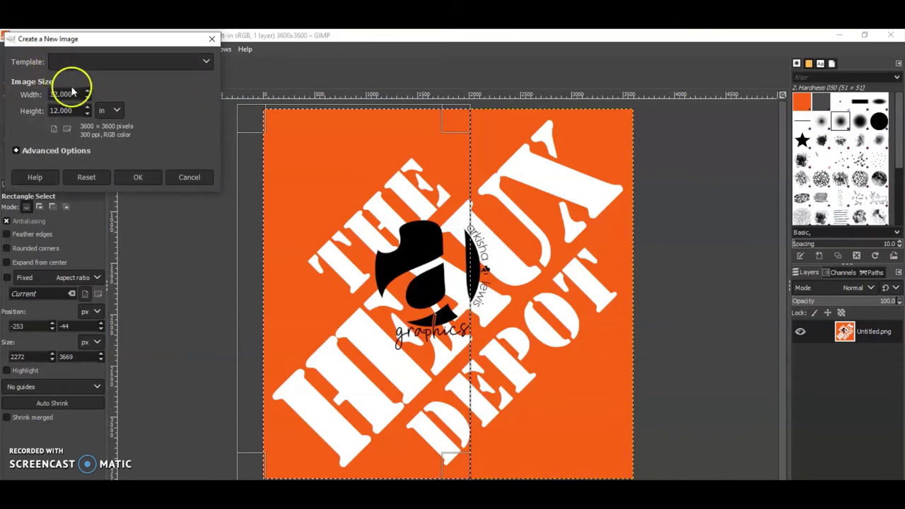
pyautogui.moveTo(75, 92); pyautogui.dragTo(31, 94)
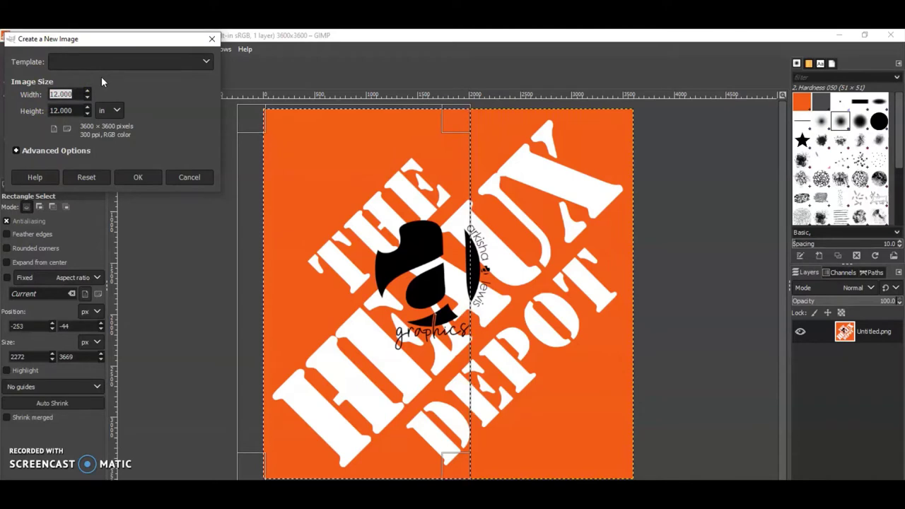
pyautogui.write('8.25')
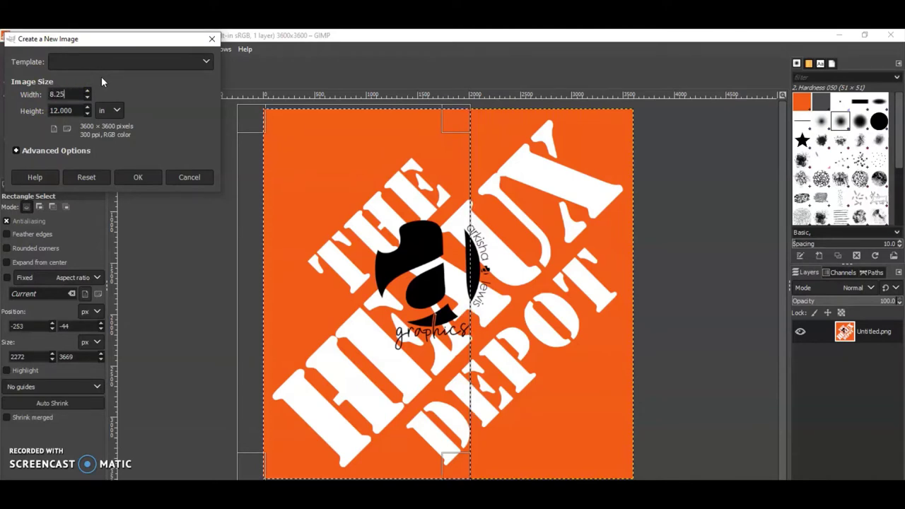
pyautogui.click(47, 111)
pyautogui.click(61, 111)
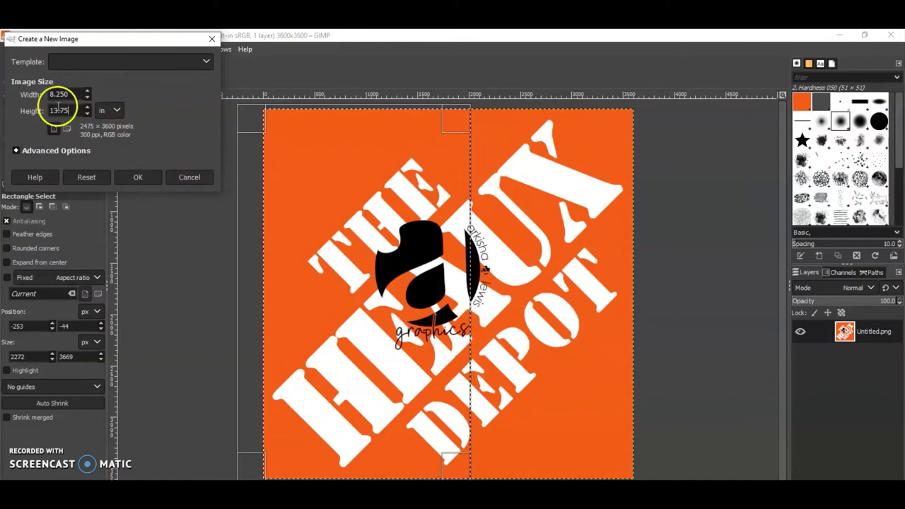
pyautogui.press('BackSpace')
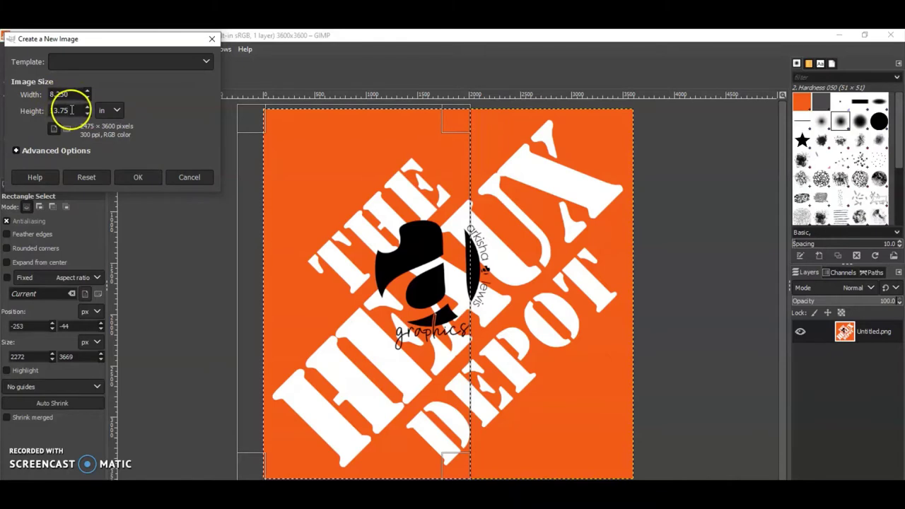
pyautogui.write('1')
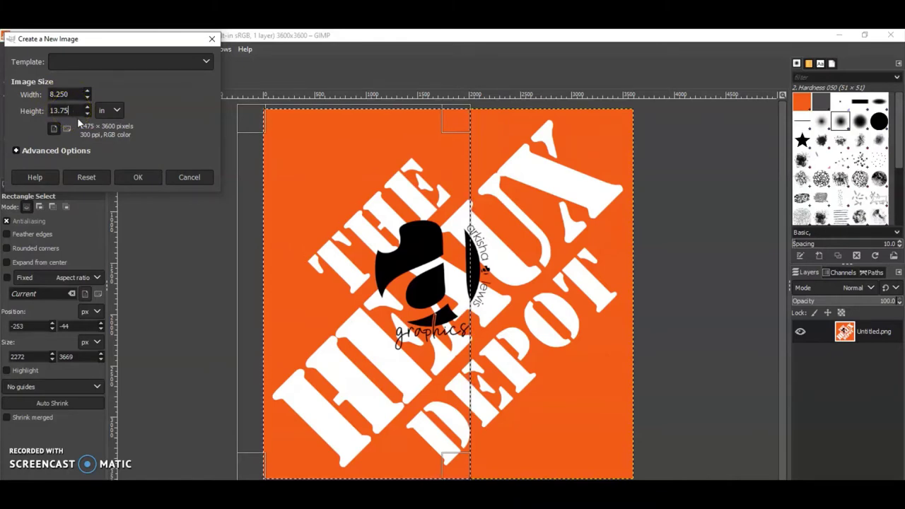
pyautogui.click(78, 126)
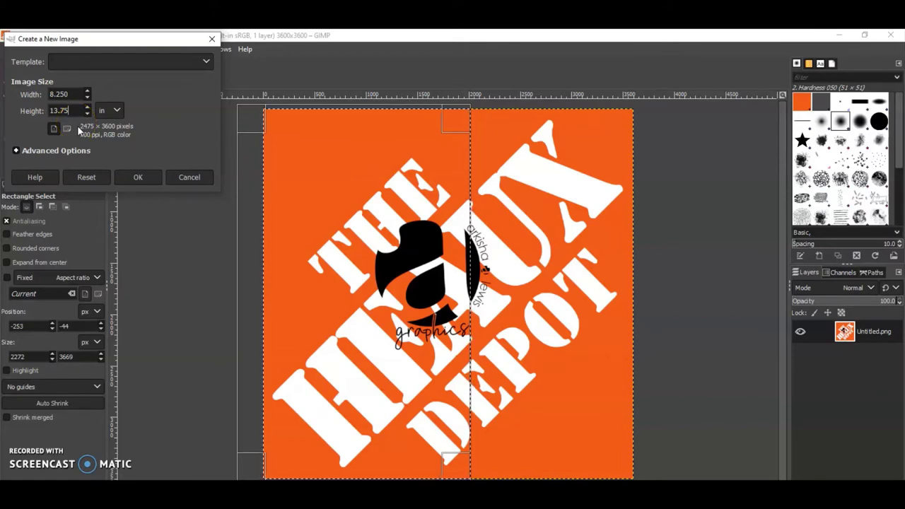
pyautogui.click(83, 147)
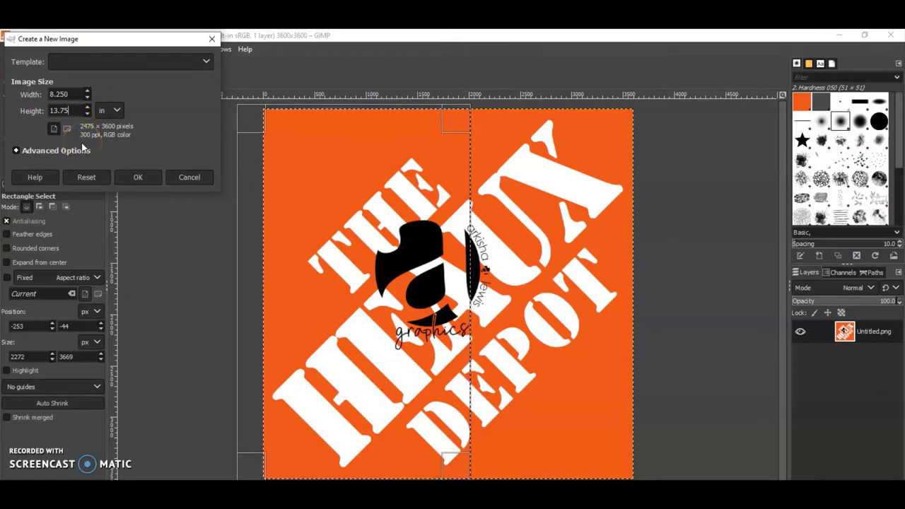
pyautogui.click(93, 148)
pyautogui.click(112, 151)
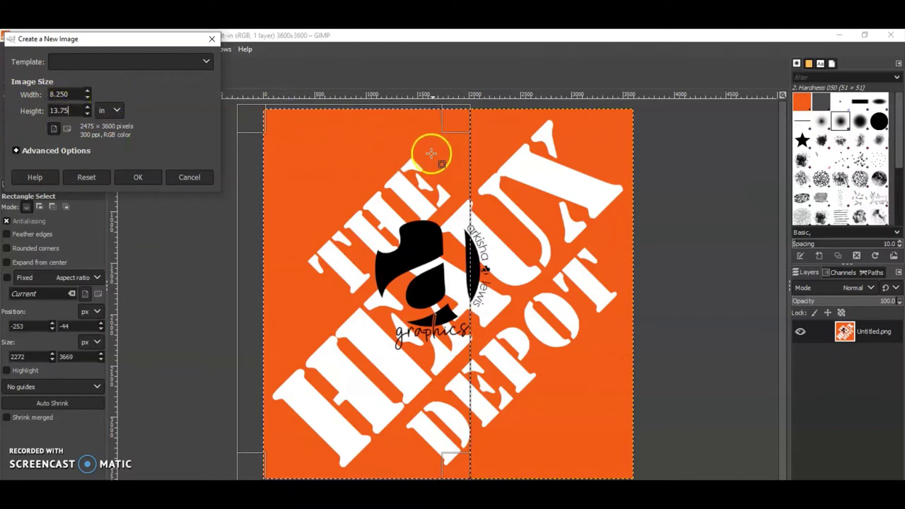
pyautogui.moveTo(445, 130); pyautogui.dragTo(430, 114)
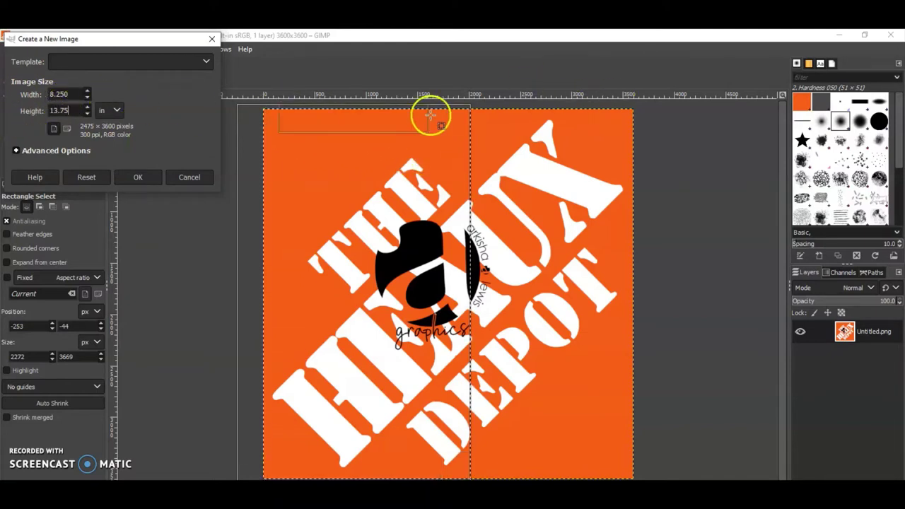
pyautogui.moveTo(289, 119); pyautogui.dragTo(236, 113)
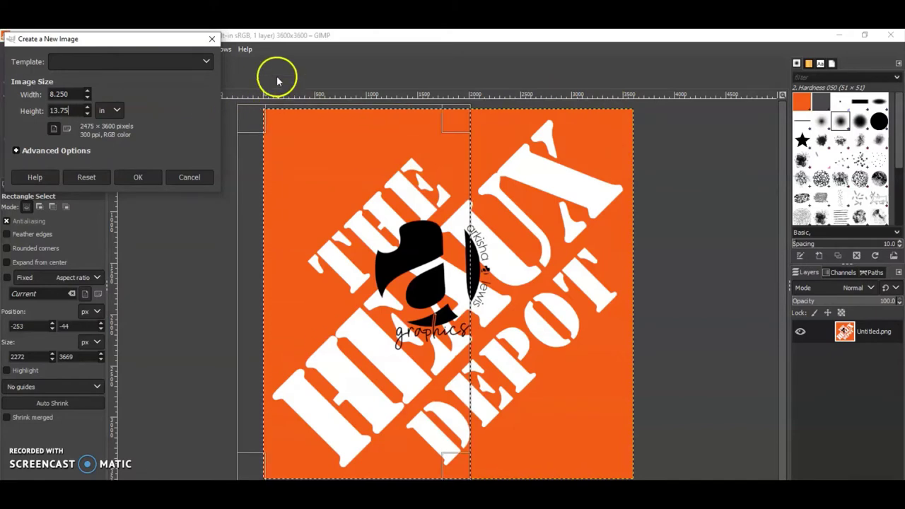
pyautogui.moveTo(312, 127); pyautogui.dragTo(200, 200)
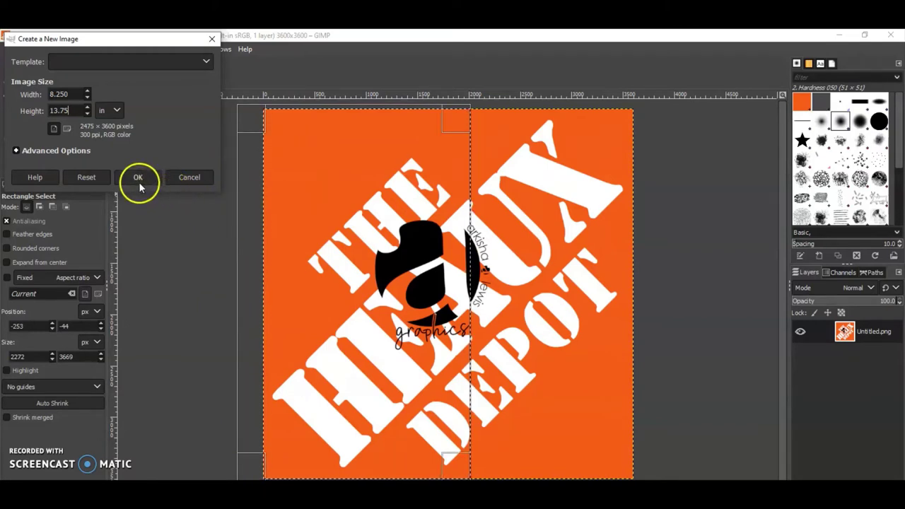
pyautogui.moveTo(243, 162); pyautogui.dragTo(269, 131)
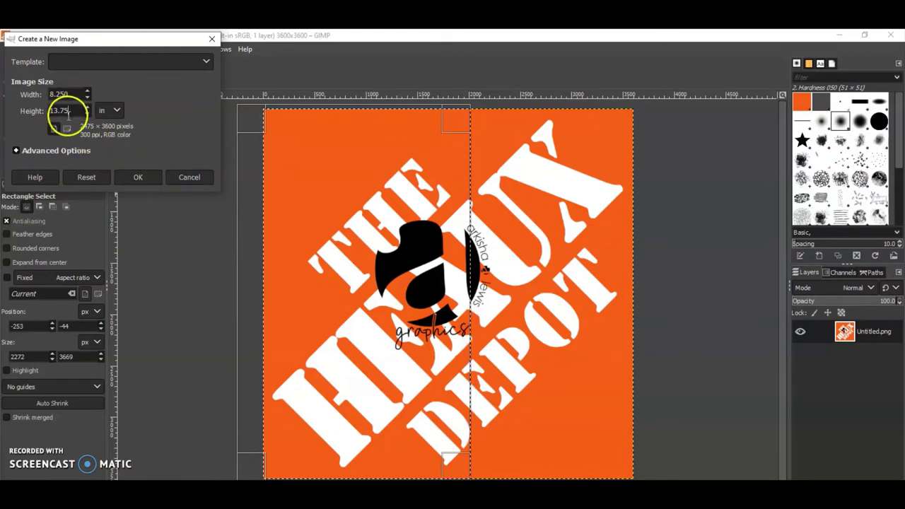
pyautogui.click(138, 177)
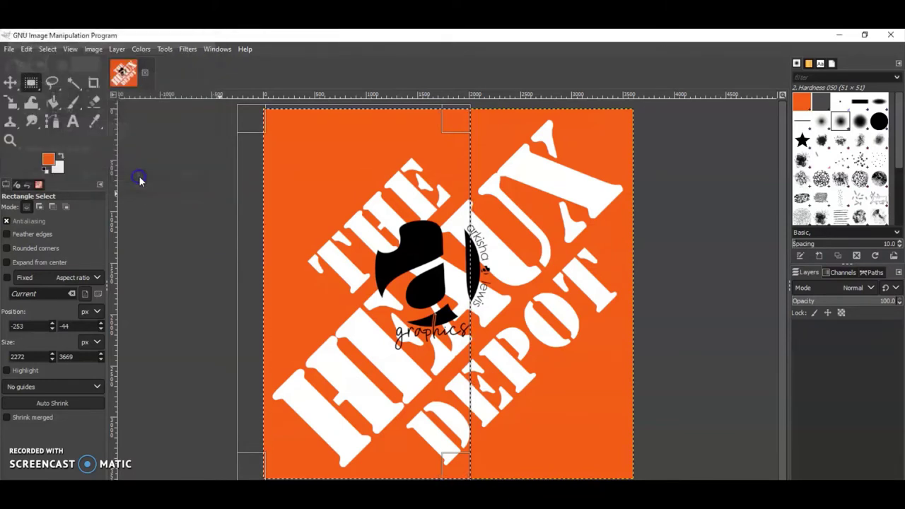
pyautogui.click(26, 48)
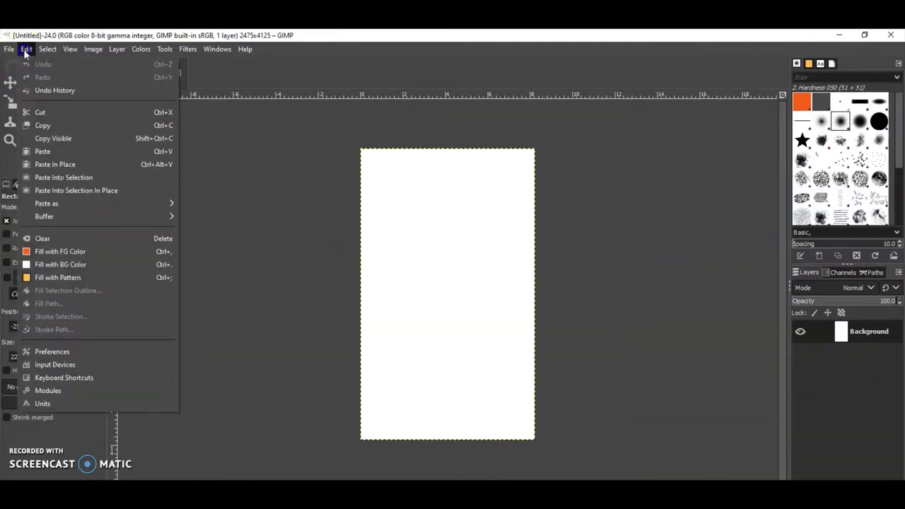
pyautogui.click(43, 125)
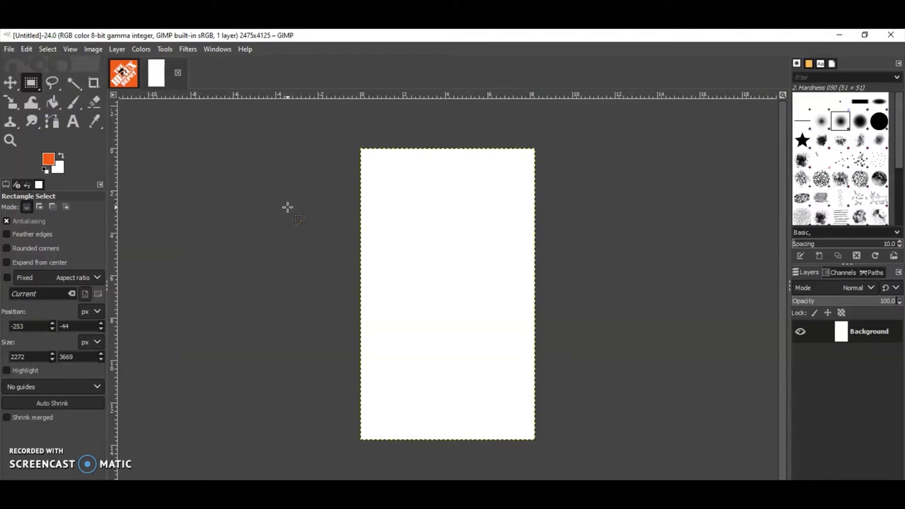
pyautogui.click(30, 49)
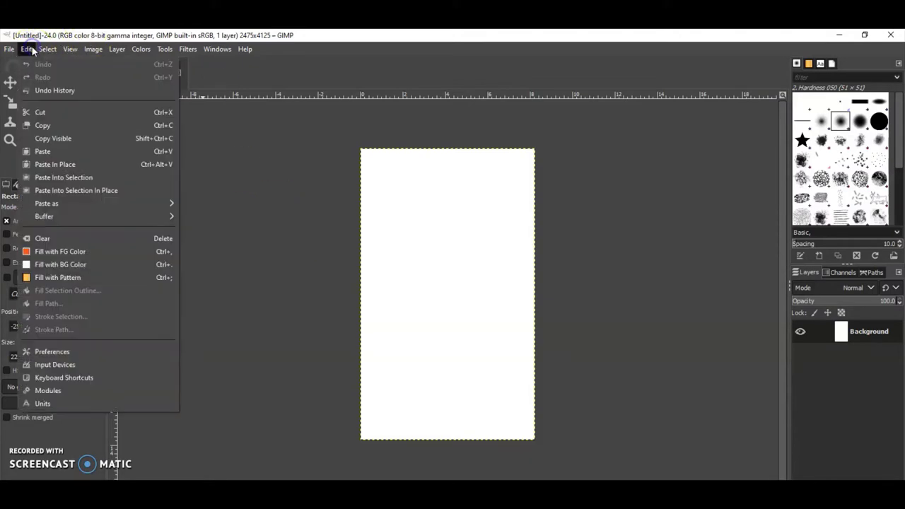
pyautogui.click(267, 68)
# Copy the selected left part of the original logo design again and paste it into the new blank image
pyautogui.click(123, 74)
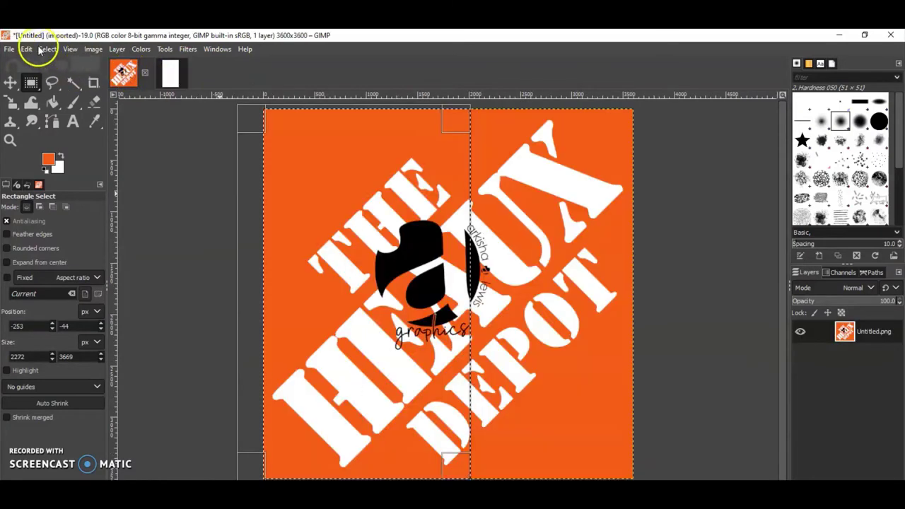
pyautogui.click(26, 49)
pyautogui.click(40, 126)
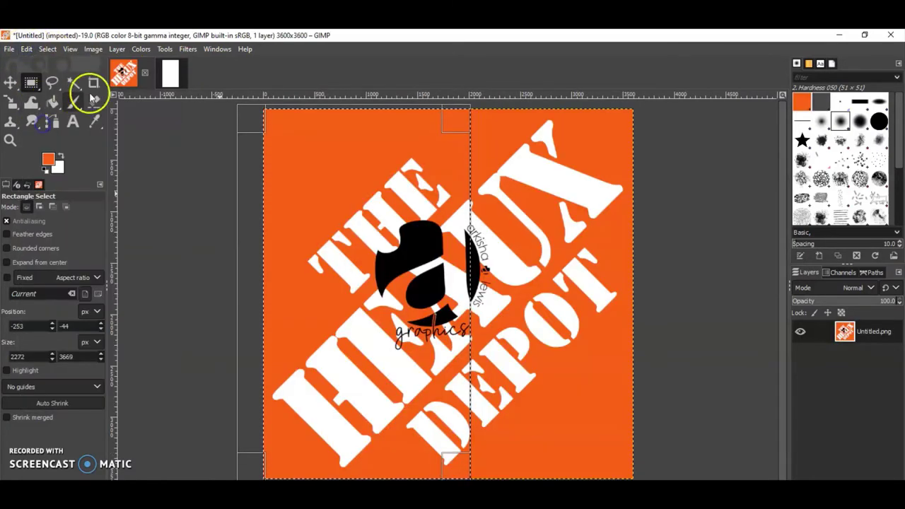
pyautogui.click(167, 72)
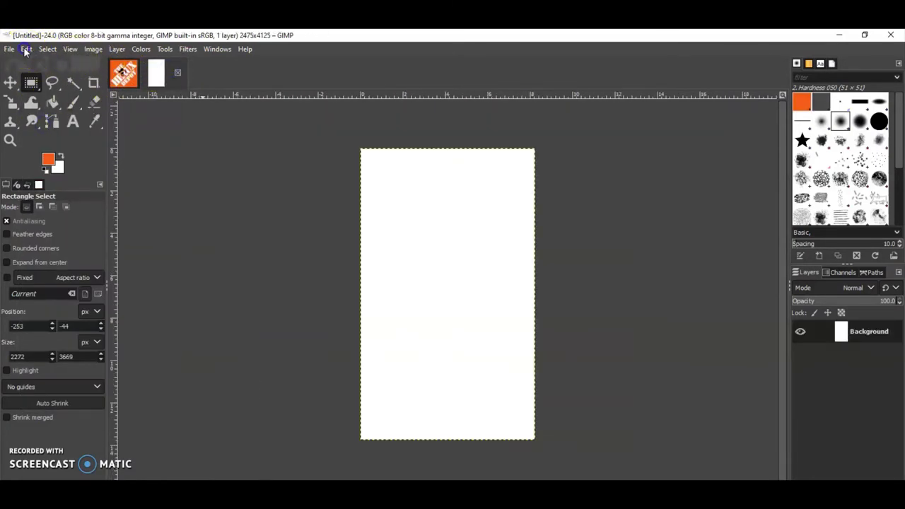
pyautogui.click(26, 49)
pyautogui.click(66, 151)
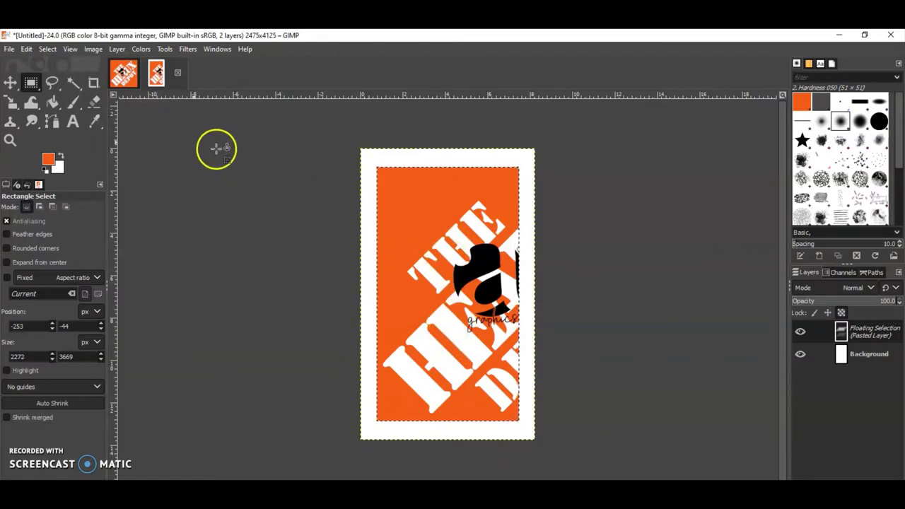
# In the original logo image, make a rectangular selection of about 1909 × 3757 px over the right part and copy it
pyautogui.click(125, 74)
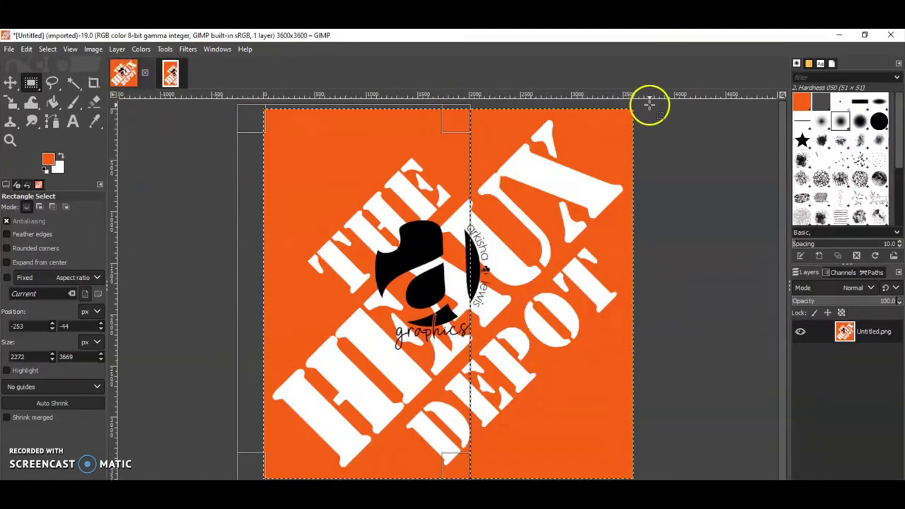
pyautogui.moveTo(655, 104); pyautogui.dragTo(462, 491)
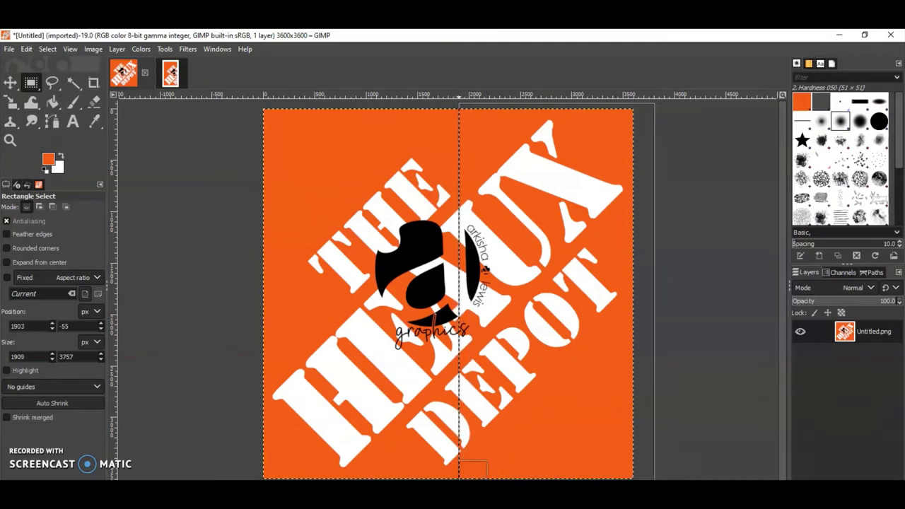
pyautogui.click(26, 49)
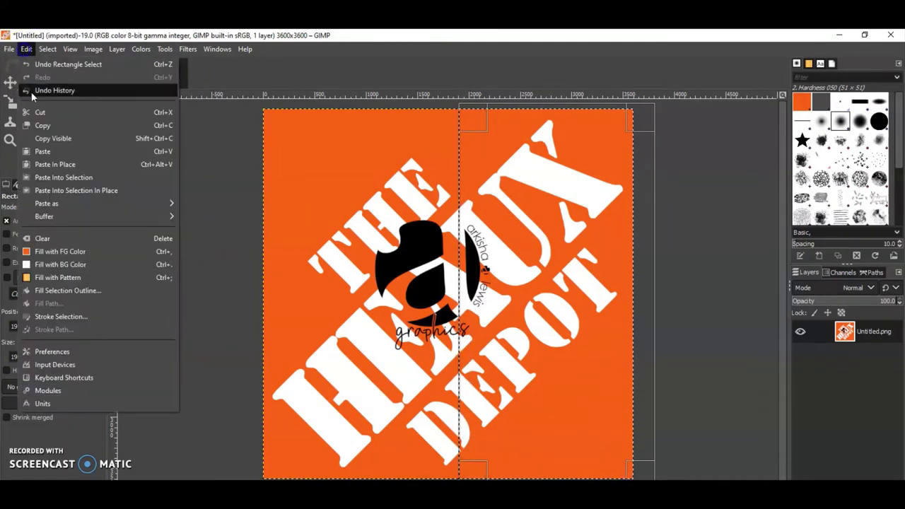
pyautogui.click(50, 125)
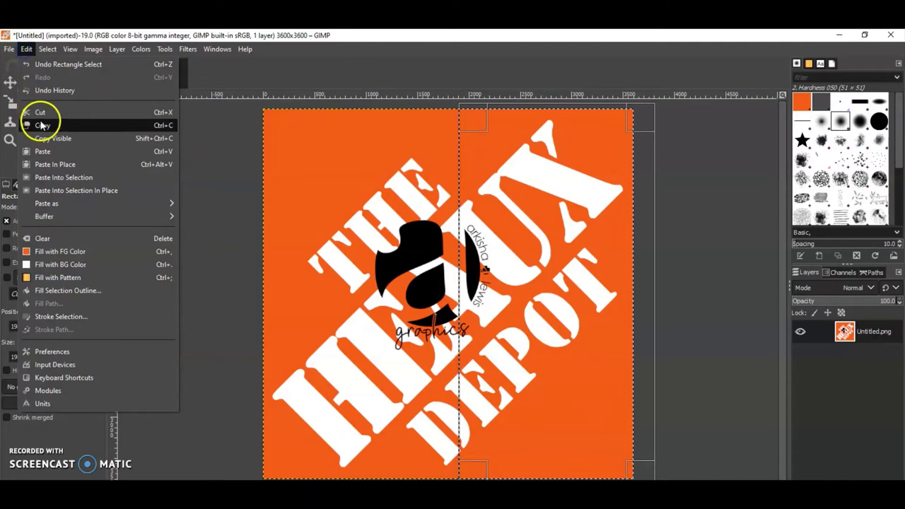
# Copy the selected right part of the logo design again and paste it into a new image 8.25 in wide and 13.75 in high
pyautogui.click(26, 50)
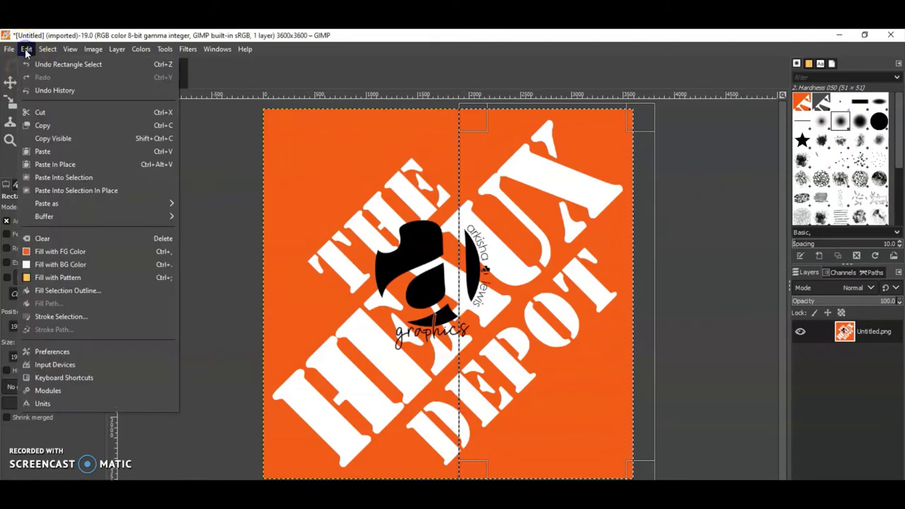
pyautogui.click(32, 125)
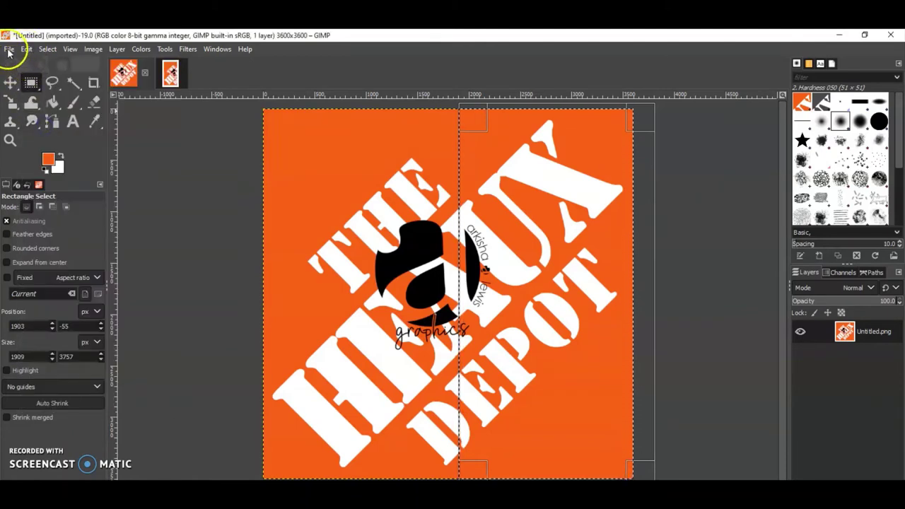
pyautogui.click(10, 49)
pyautogui.click(15, 64)
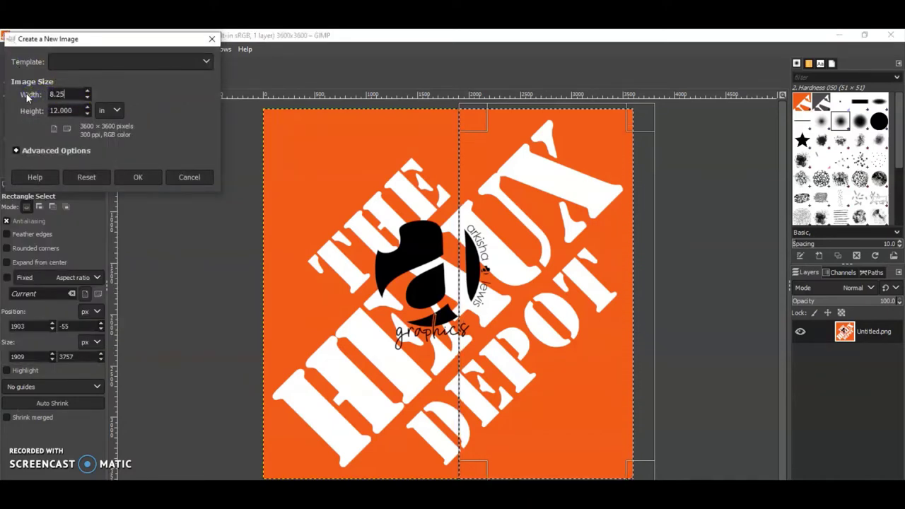
pyautogui.press('Tab')
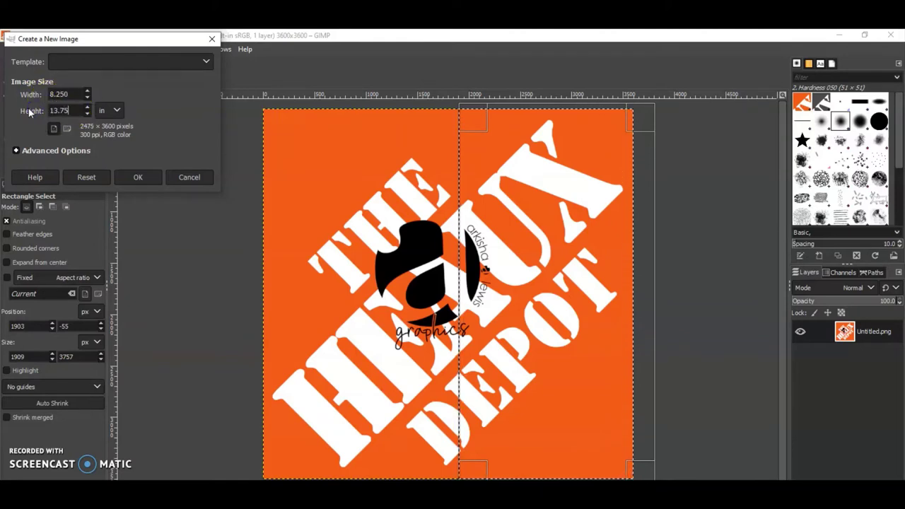
pyautogui.click(138, 177)
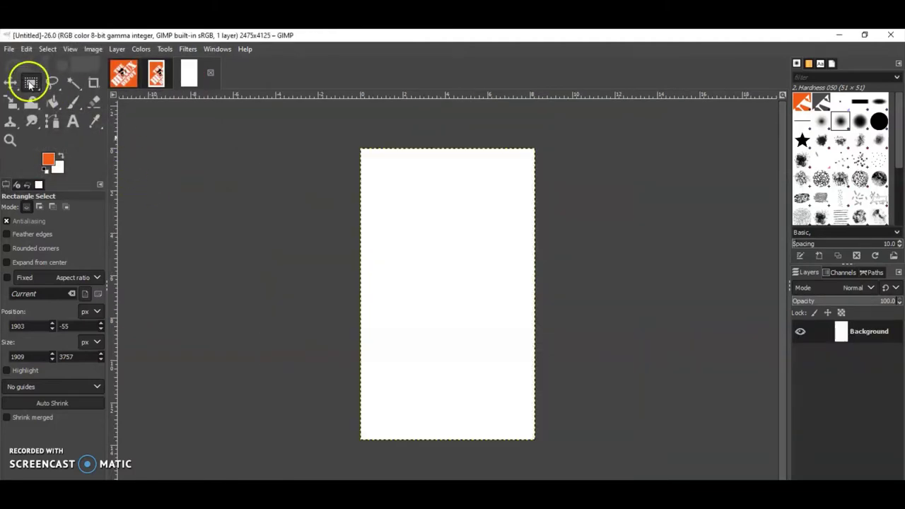
pyautogui.click(26, 50)
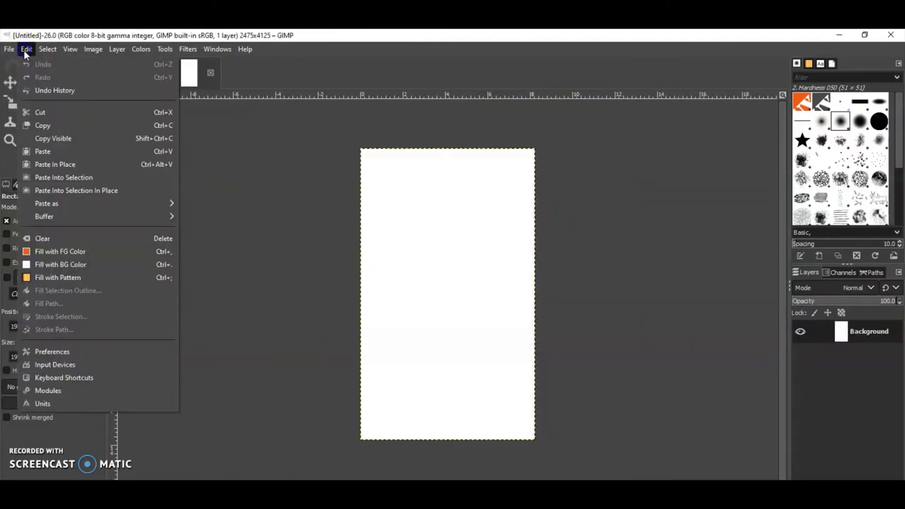
pyautogui.click(55, 152)
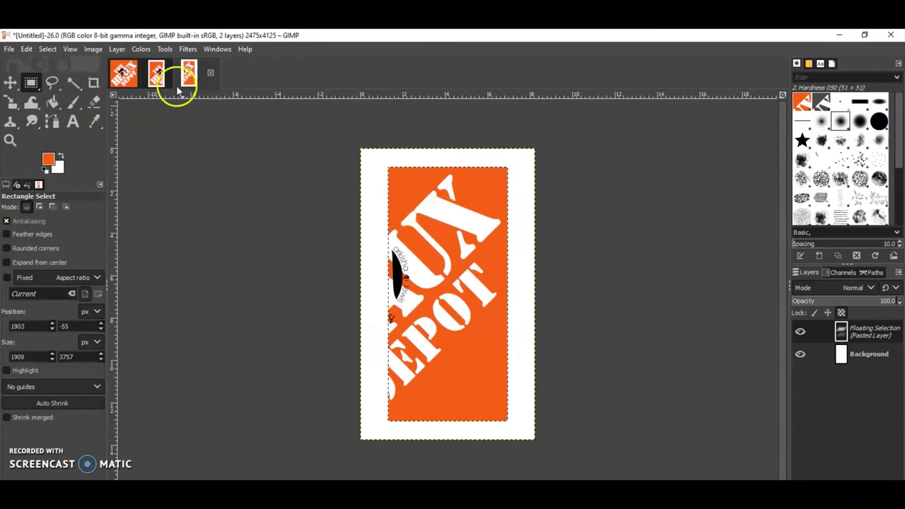
# Open the EPSON ET-2720 print preferences for the image with the left half and review the available media types
pyautogui.click(157, 72)
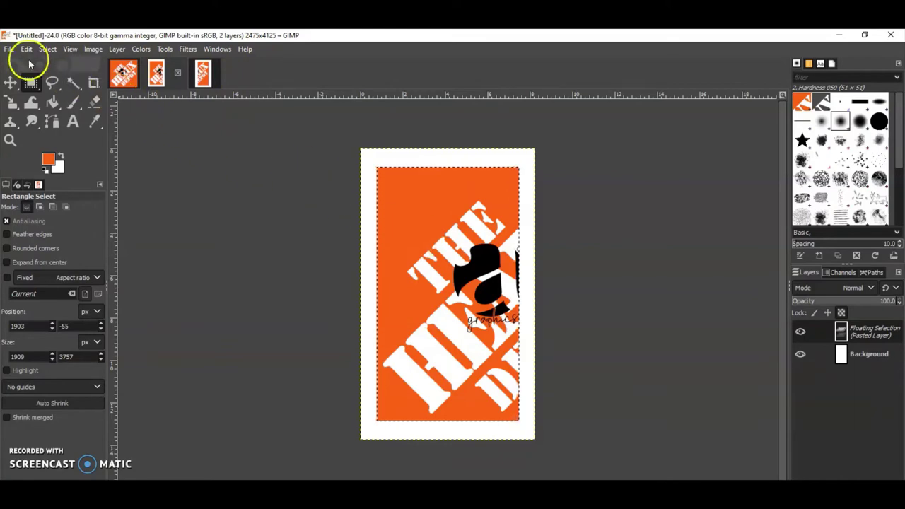
pyautogui.click(9, 49)
pyautogui.click(71, 273)
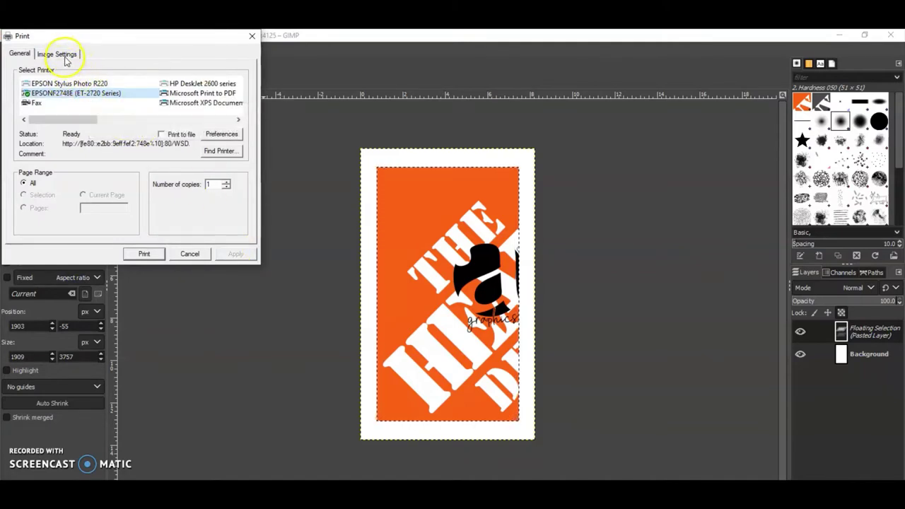
pyautogui.click(221, 134)
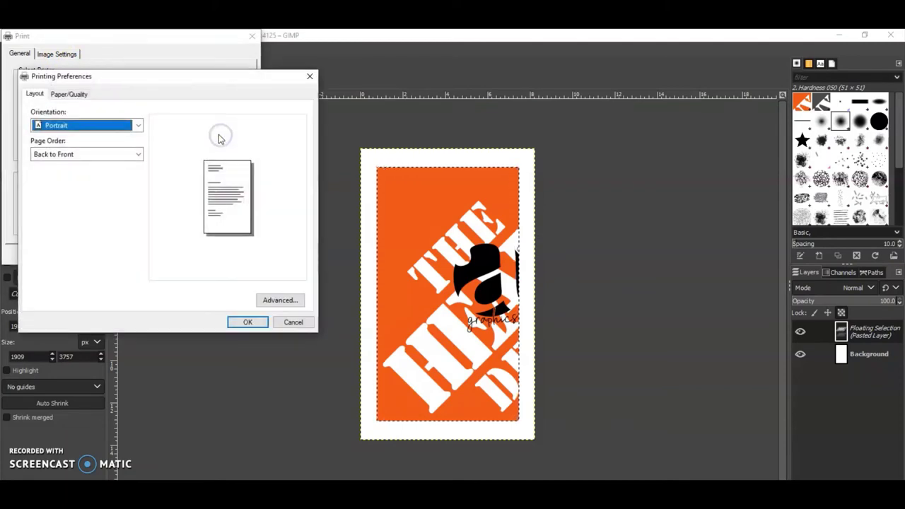
pyautogui.click(67, 96)
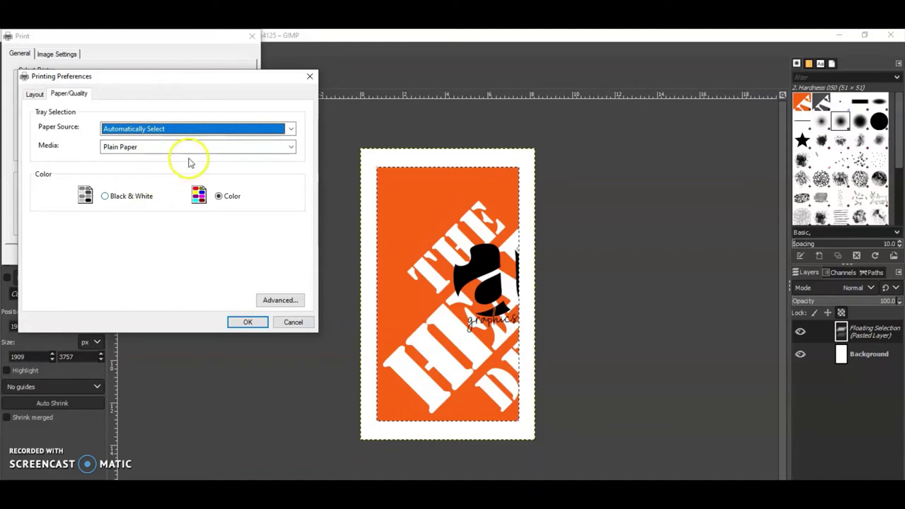
pyautogui.click(182, 150)
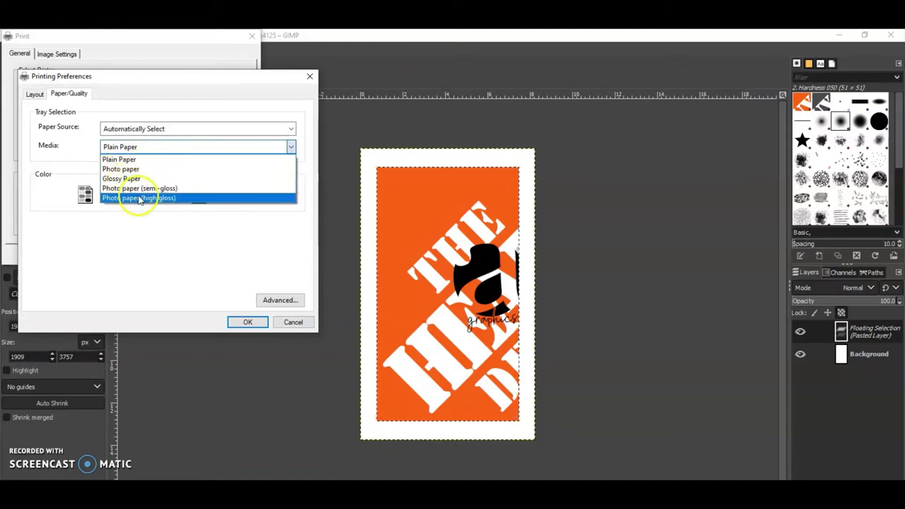
pyautogui.click(182, 239)
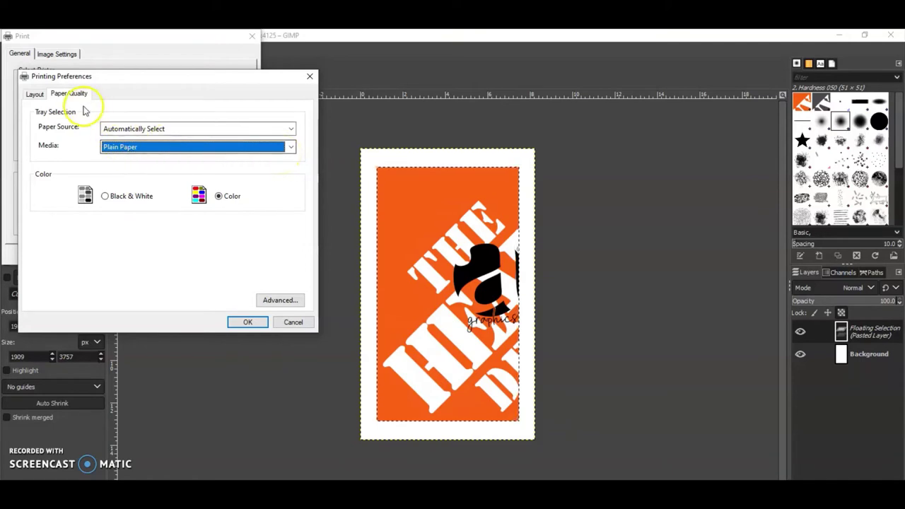
# Choose Legal as the paper size in the printer's advanced options, accept the preferences and close the print dialog without printing
pyautogui.click(278, 301)
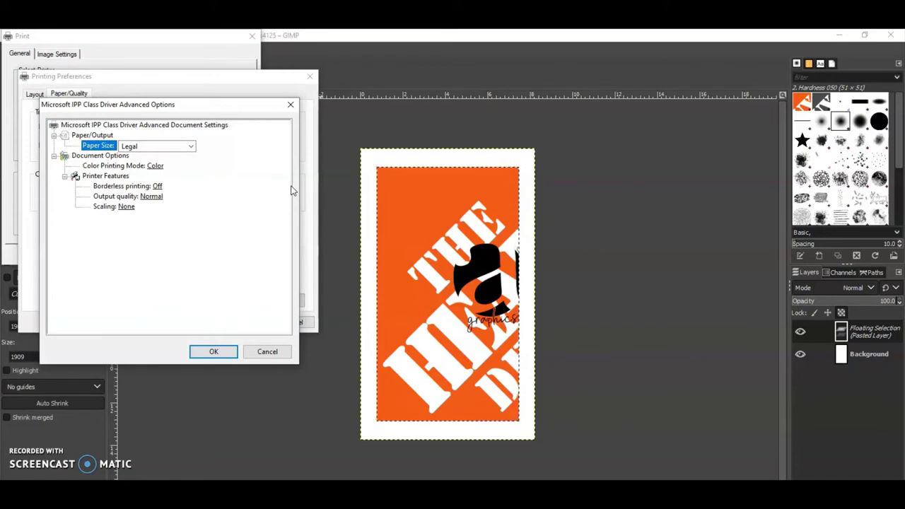
pyautogui.click(145, 150)
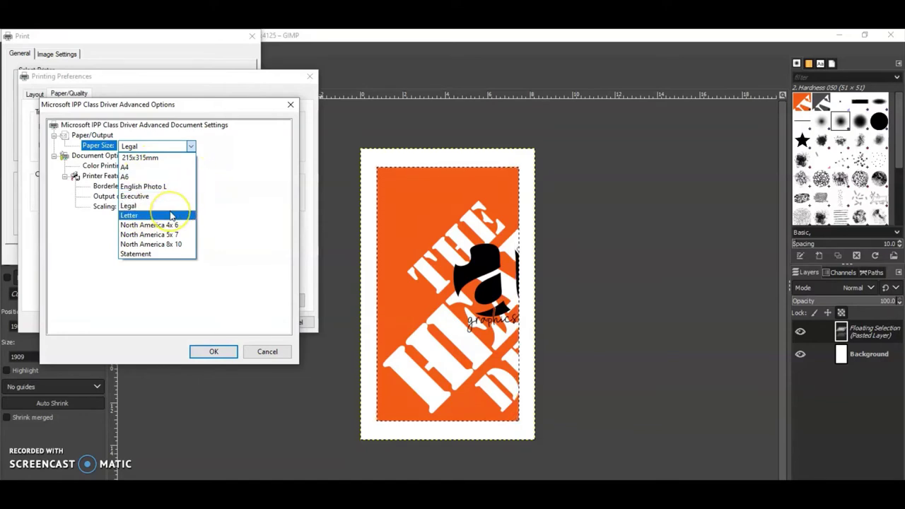
pyautogui.click(135, 206)
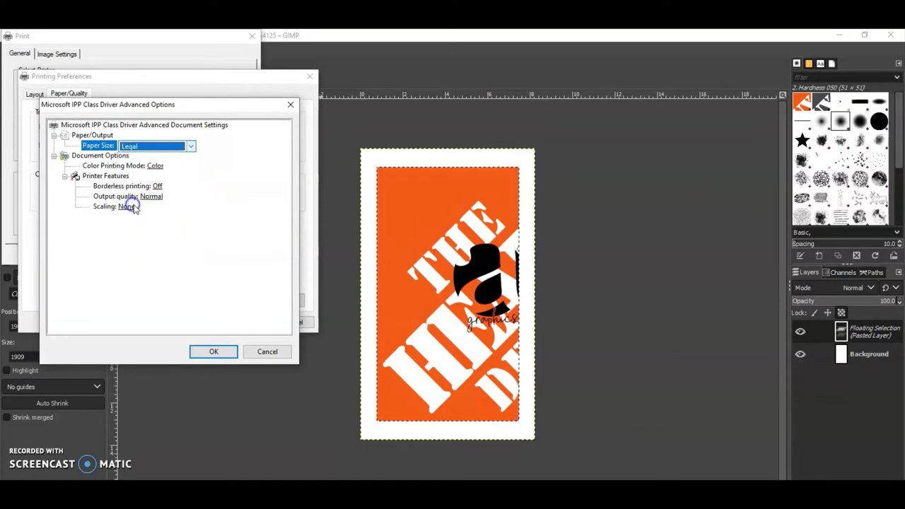
pyautogui.click(215, 352)
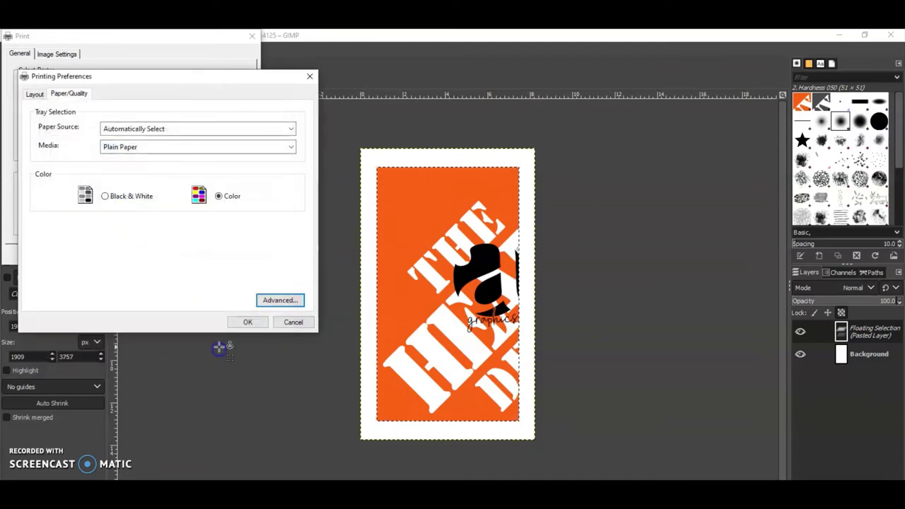
pyautogui.click(249, 322)
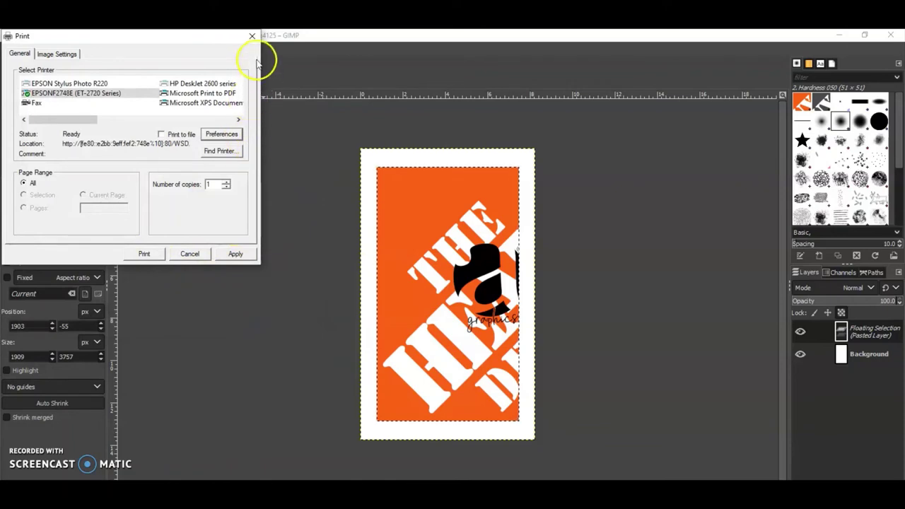
pyautogui.click(252, 35)
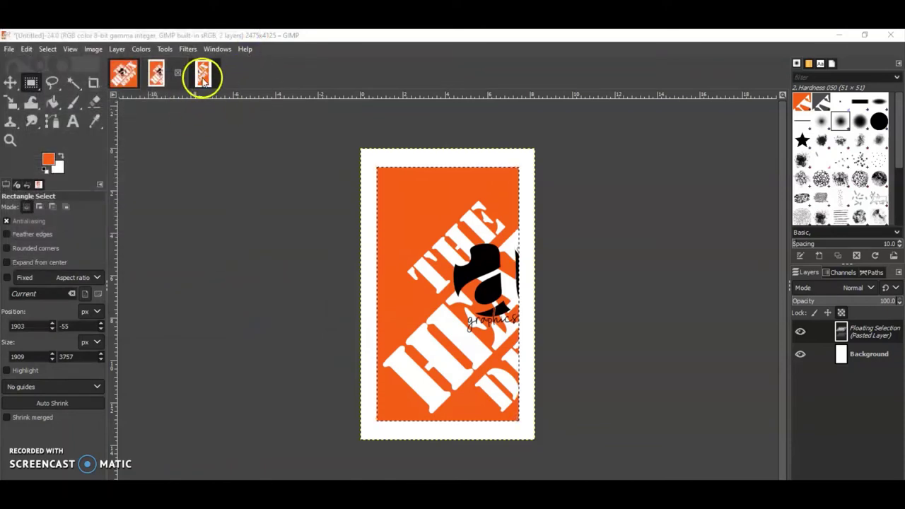
# For the image with the right half, open the print preferences, accept Legal paper in the advanced options and apply the print settings
pyautogui.click(203, 75)
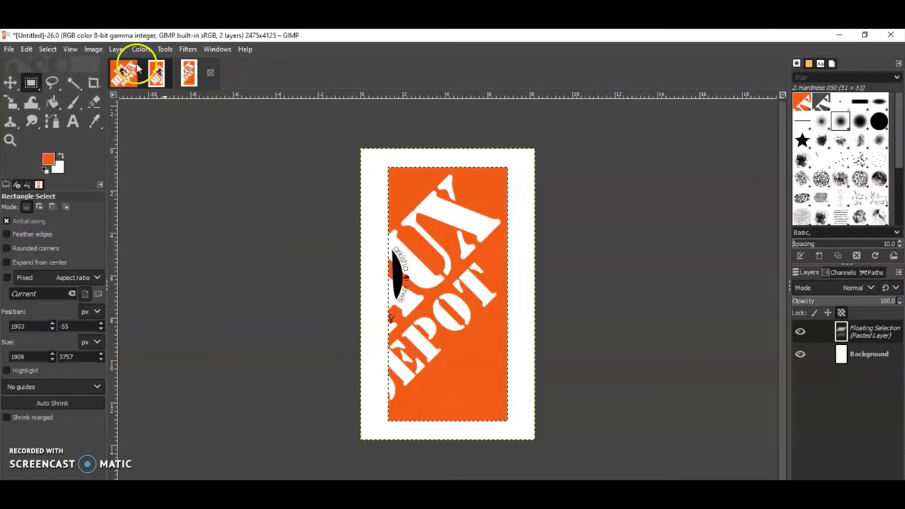
pyautogui.click(10, 49)
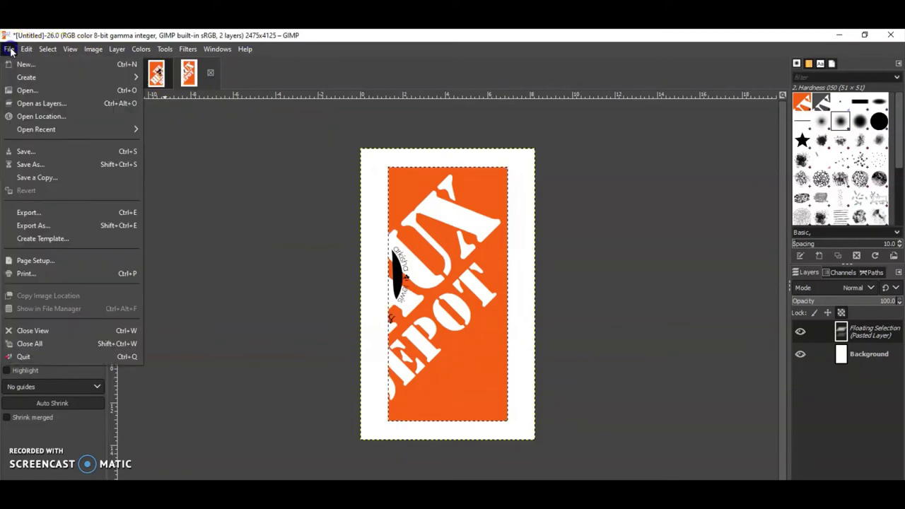
pyautogui.click(72, 281)
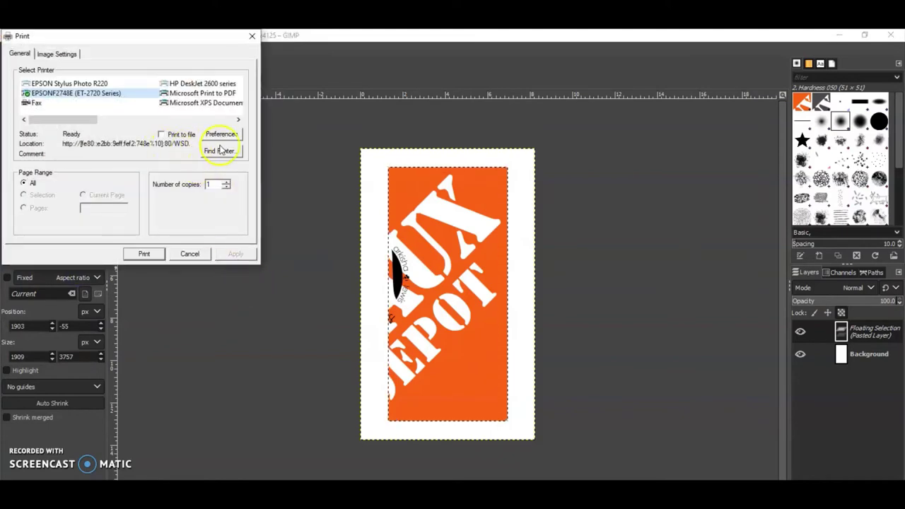
pyautogui.click(222, 134)
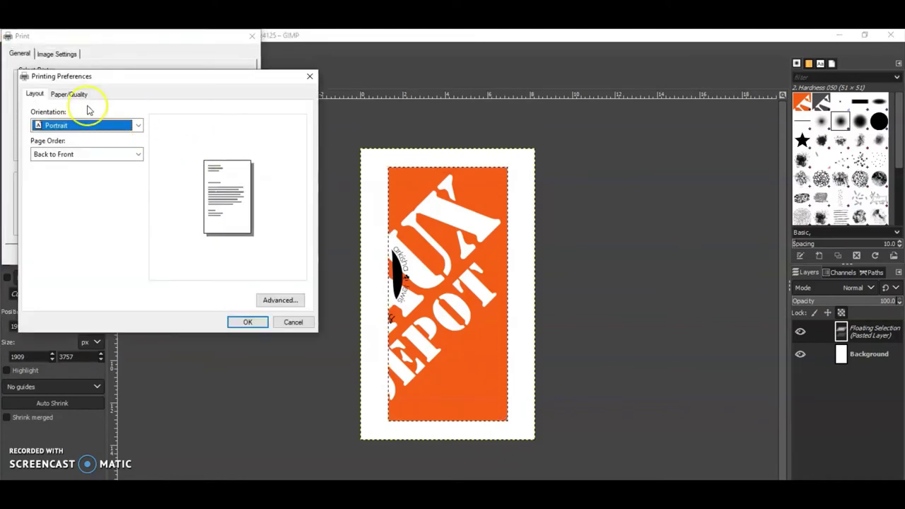
pyautogui.click(72, 93)
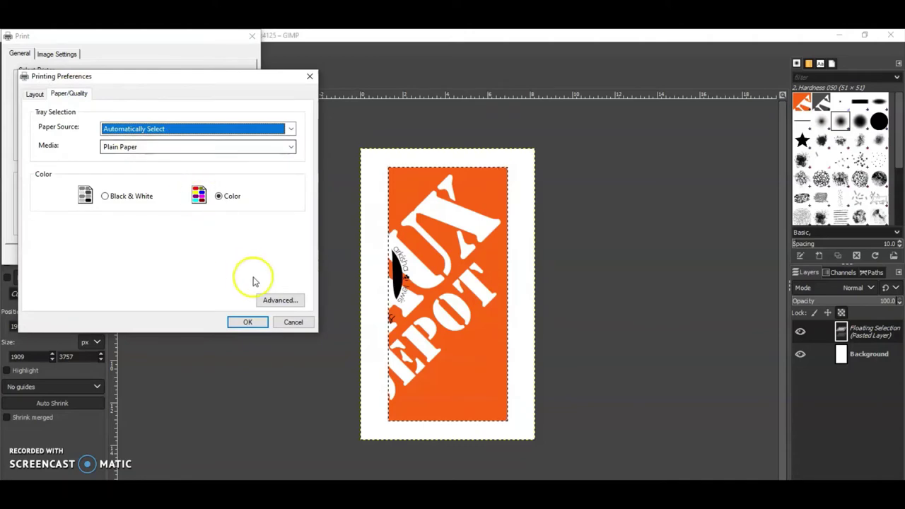
pyautogui.click(279, 300)
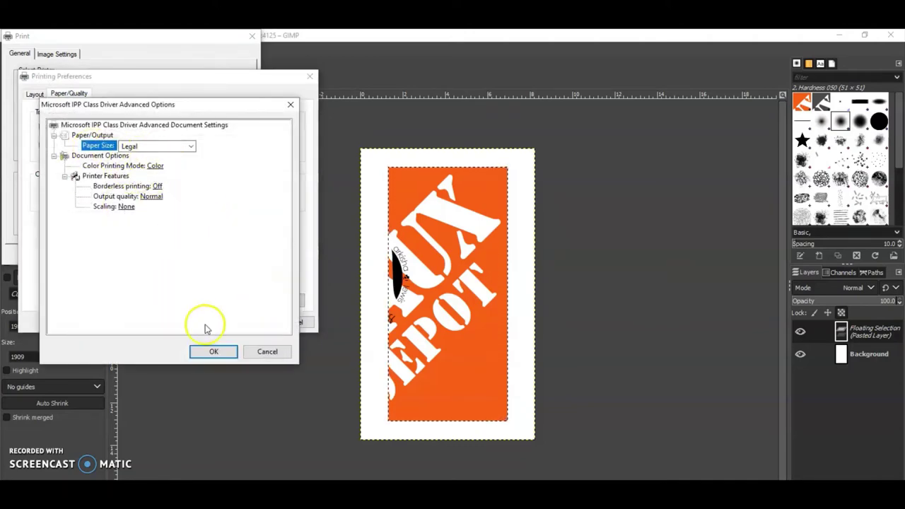
pyautogui.click(213, 351)
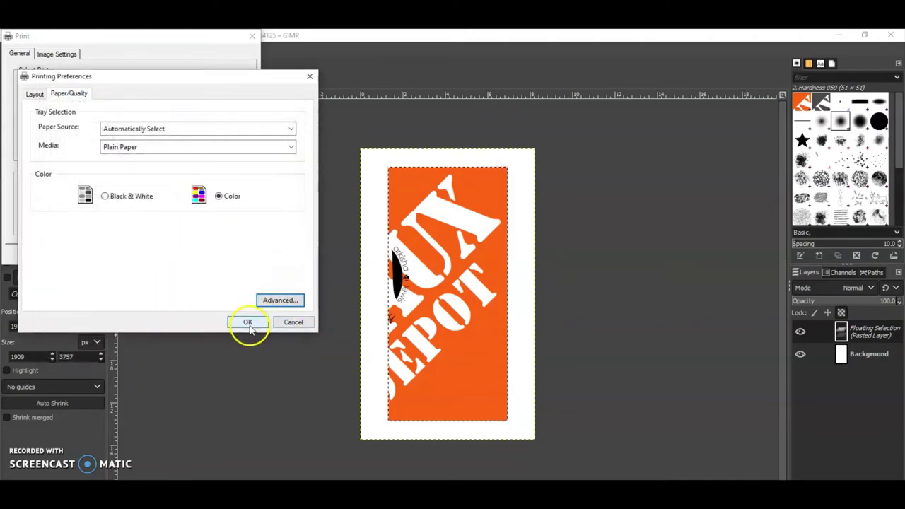
pyautogui.click(248, 323)
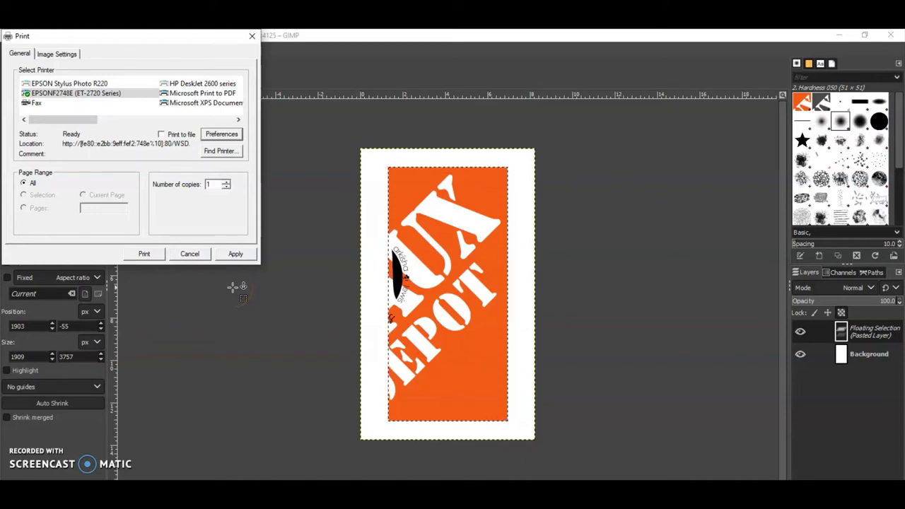
pyautogui.click(235, 254)
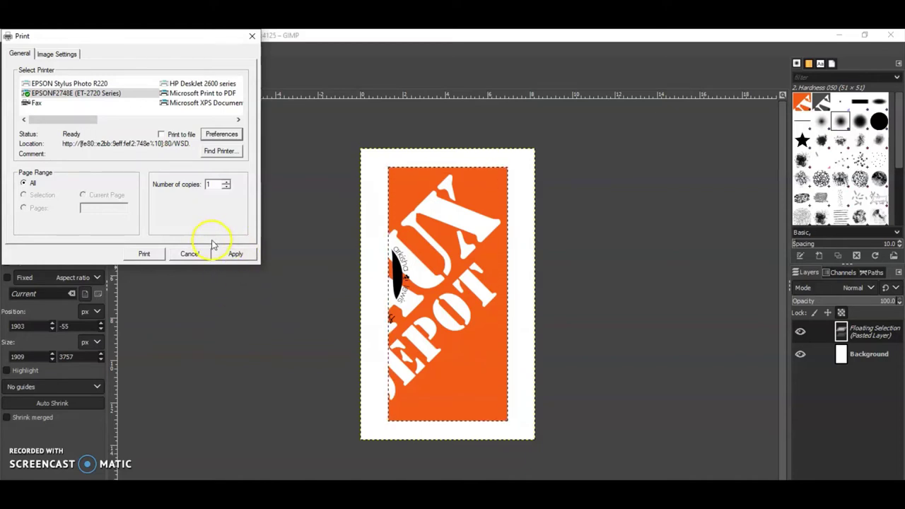